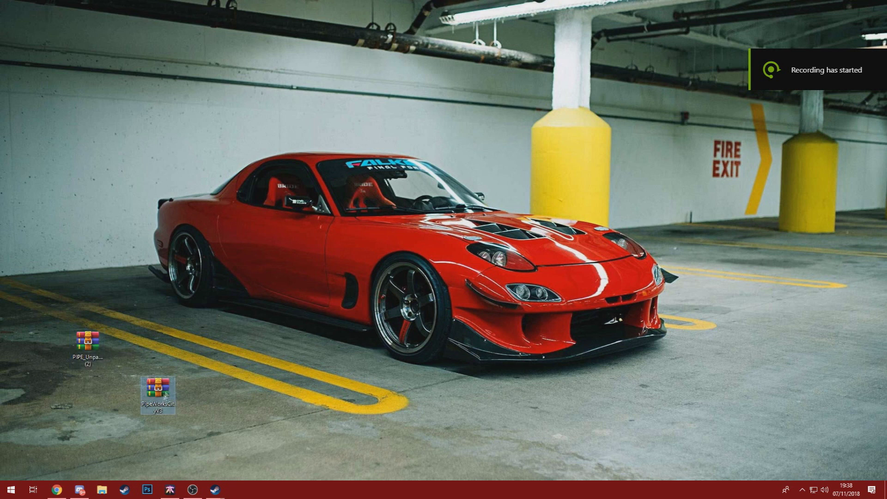
Step: Group the two archives mid-desktop and look inside PipeWorksCityV3 in WinRAR
drag(159, 391, 121, 354)
drag(51, 318, 144, 369)
mouse_move(123, 352)
mouse_down()
mouse_move(254, 315)
mouse_move(415, 203)
mouse_move(444, 159)
mouse_up()
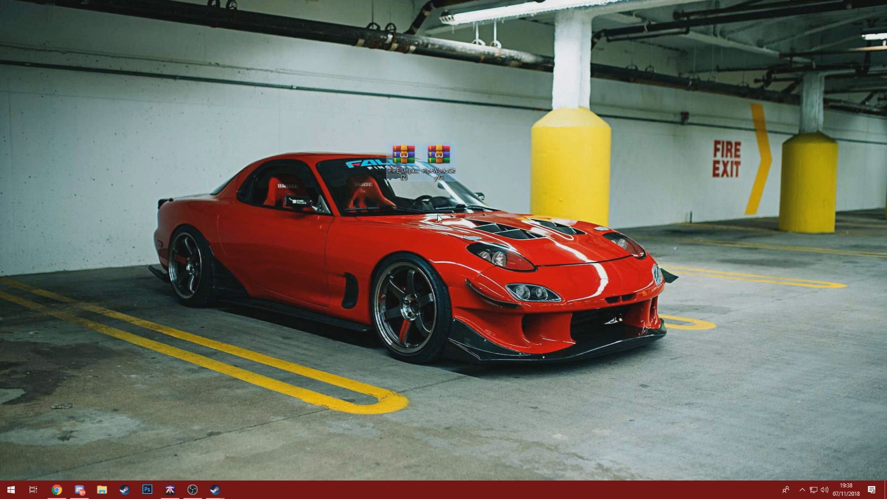
double_click(439, 157)
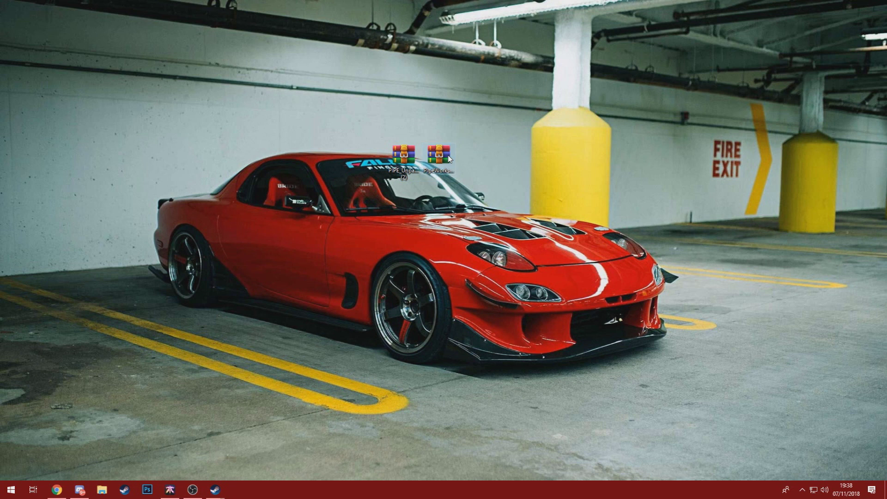
key(Return)
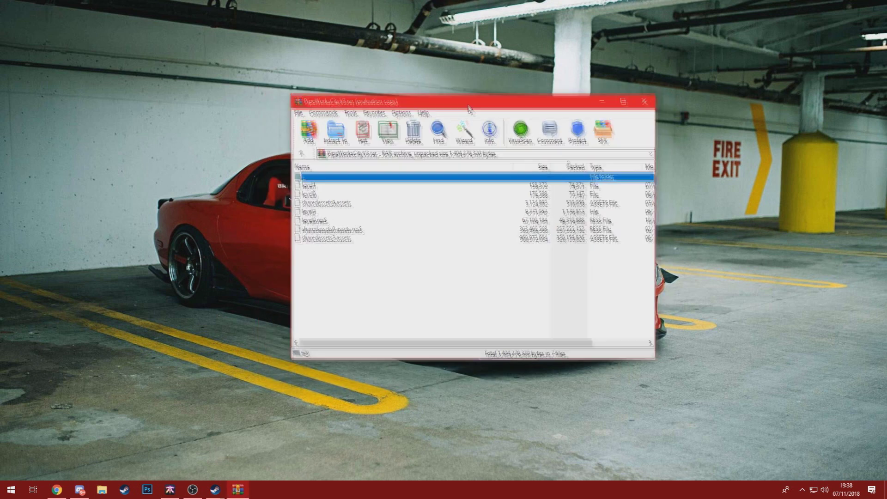
click(655, 104)
Step: Inspect the three files in PIPE_Unpacker (2).zip, then go back to Discord
double_click(405, 156)
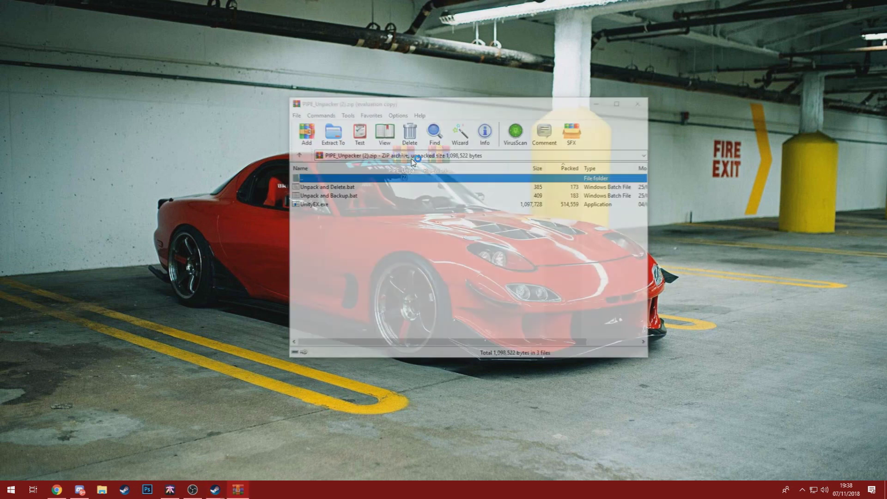
key(Return)
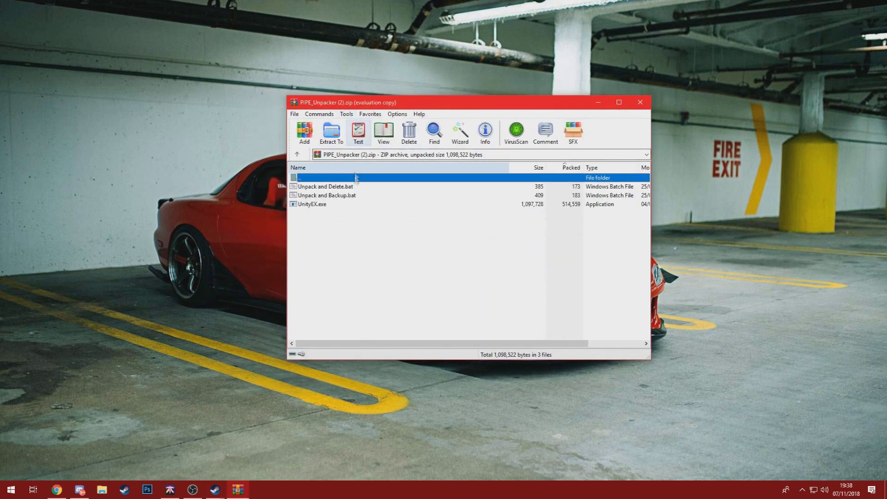
mouse_move(321, 249)
mouse_down()
mouse_move(351, 192)
mouse_move(414, 171)
mouse_up()
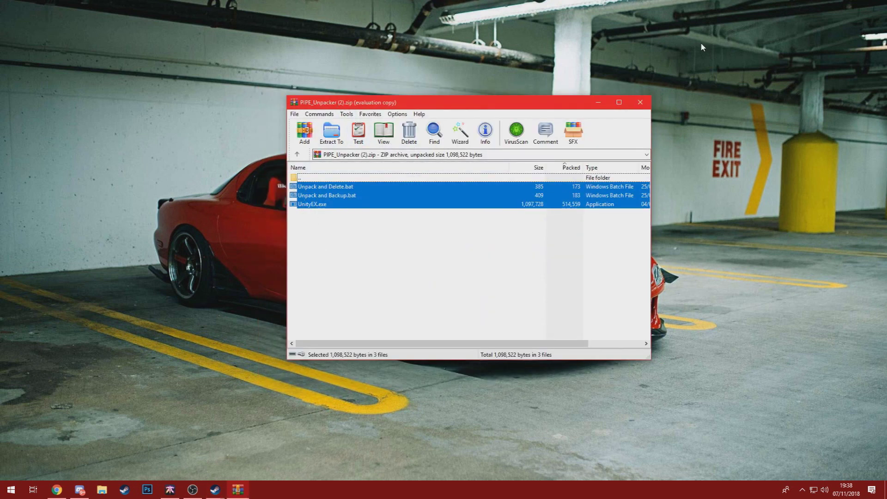
click(646, 105)
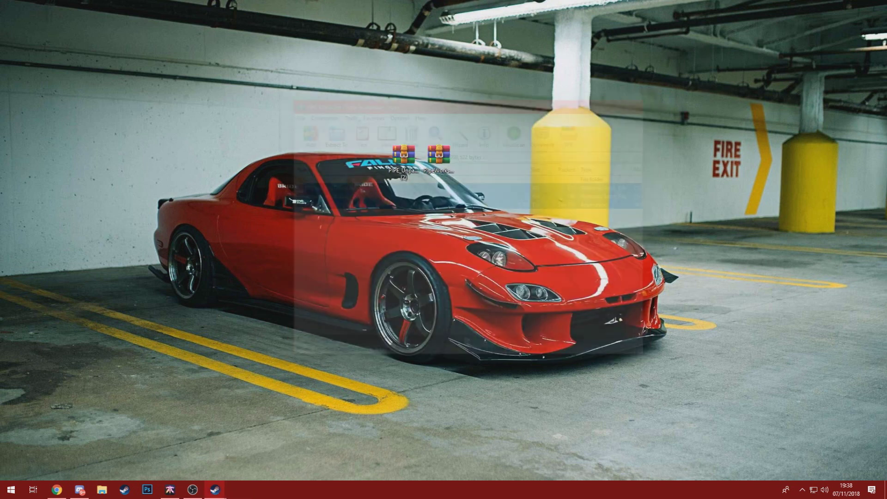
key(alt+Tab)
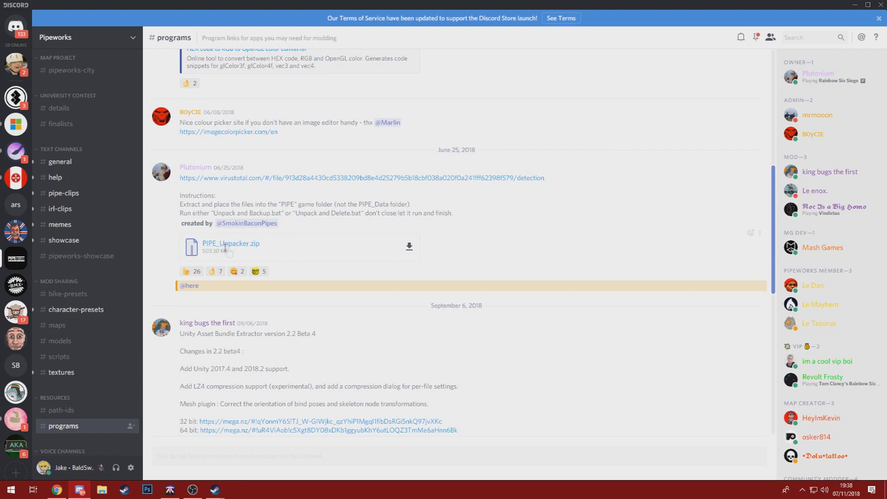
Step: Download PIPE_Unpacker.zip from the programs channel post and close the browser afterwards
click(409, 248)
drag(323, 143, 331, 26)
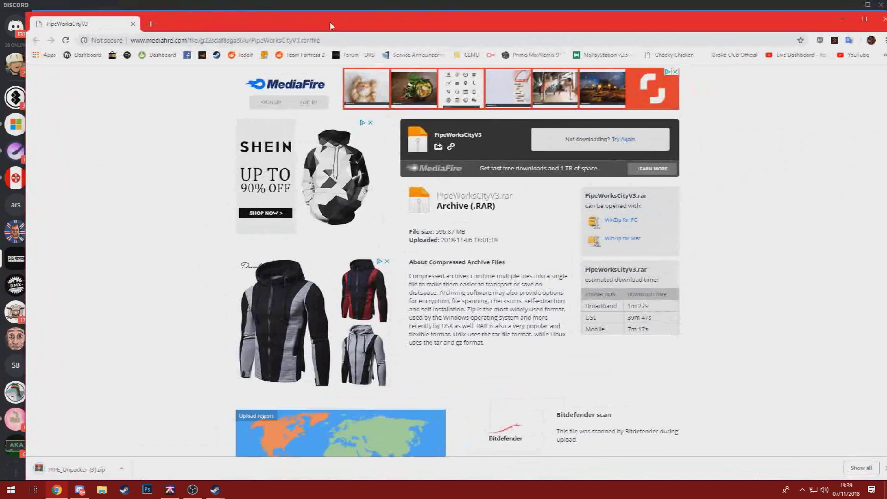
click(882, 19)
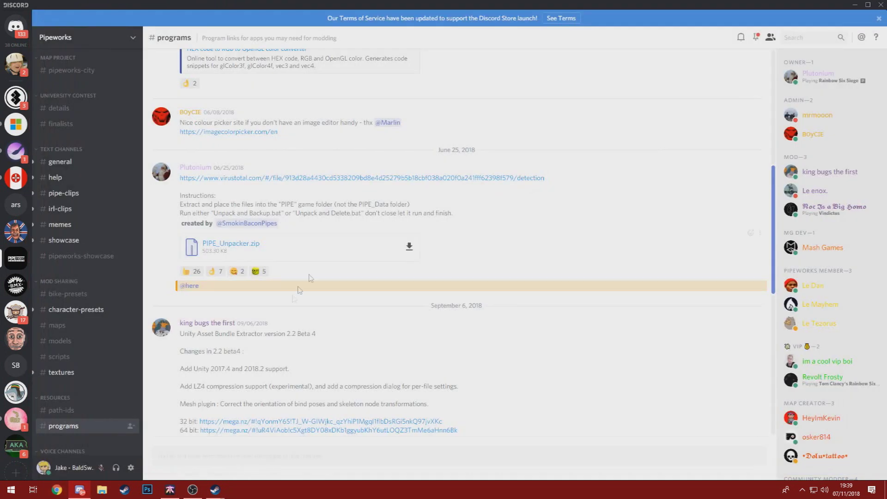
scroll(414, 271, down, 10)
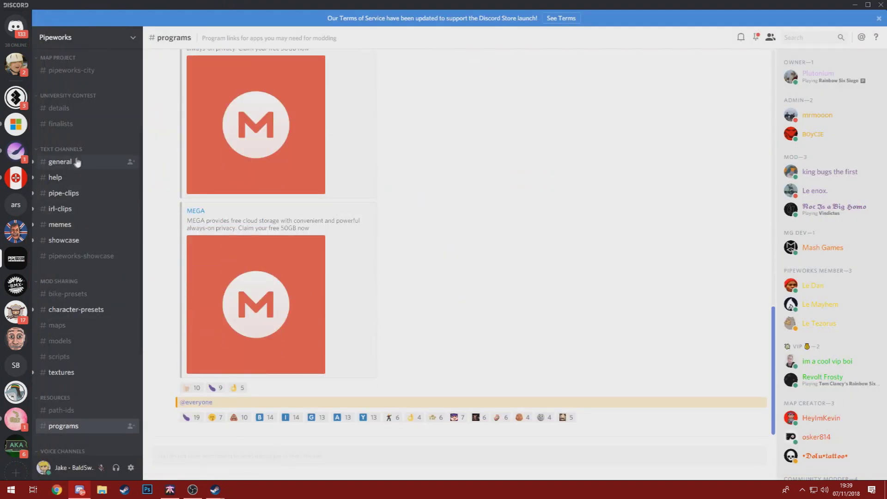
scroll(77, 162, up, 3)
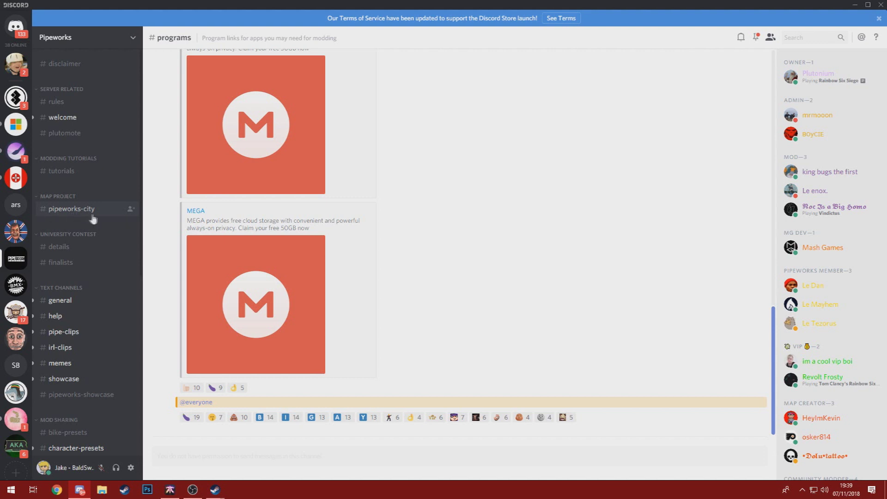
Step: View the PipeWorksCityV3 MediaFire page from #pipeworks-city, read the GPU NOTE, then minimize Discord
click(73, 214)
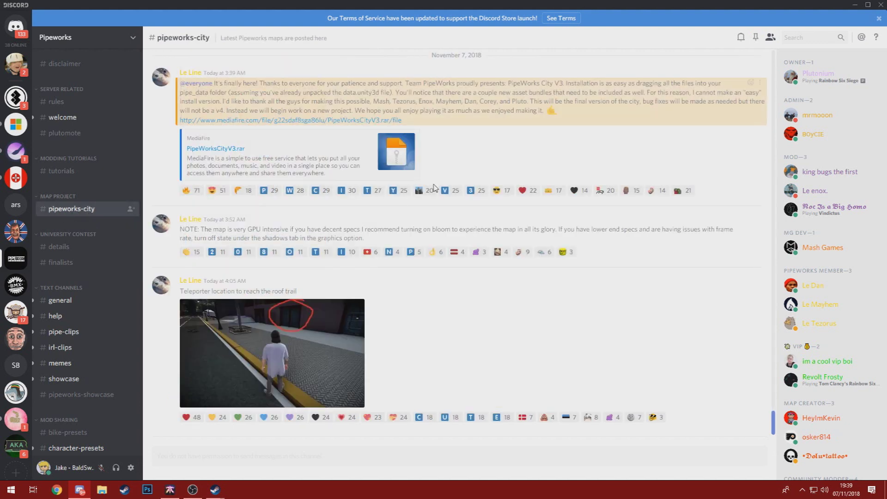
click(326, 121)
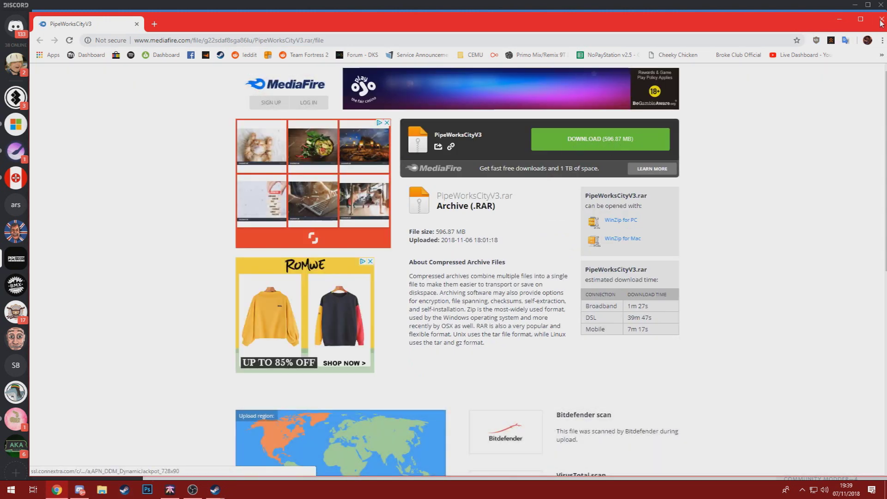
click(881, 21)
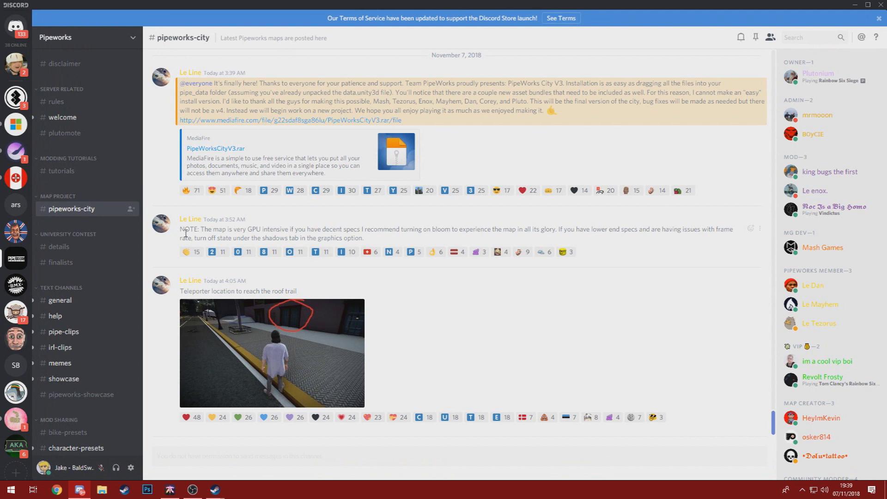
mouse_move(180, 230)
mouse_down()
mouse_move(383, 240)
mouse_move(180, 229)
mouse_up()
click(379, 243)
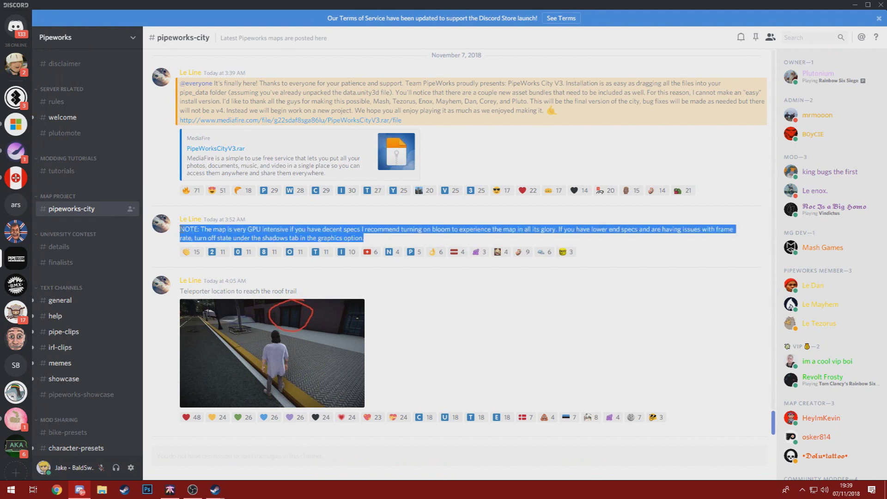
click(552, 299)
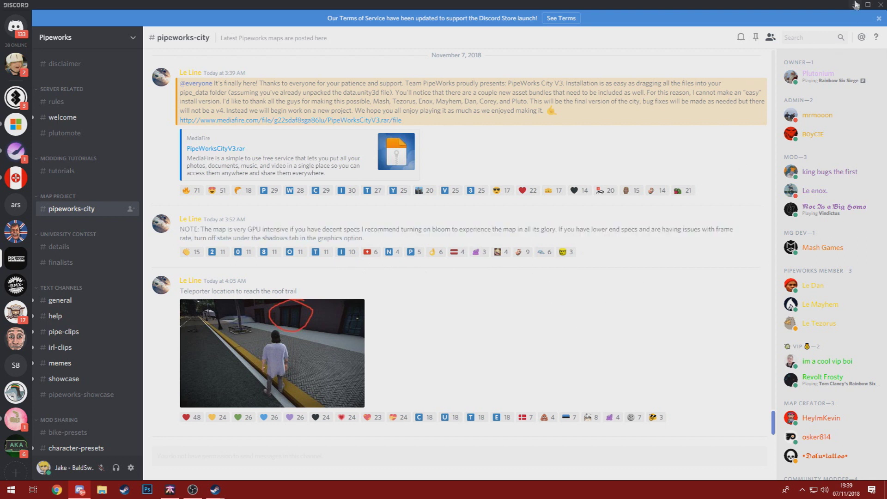
click(855, 5)
Step: Move PipeWorksCityV3 aside and extract PIPE_Unpacker to a PIPE_Unpacker (2) folder beside it
drag(382, 123, 501, 219)
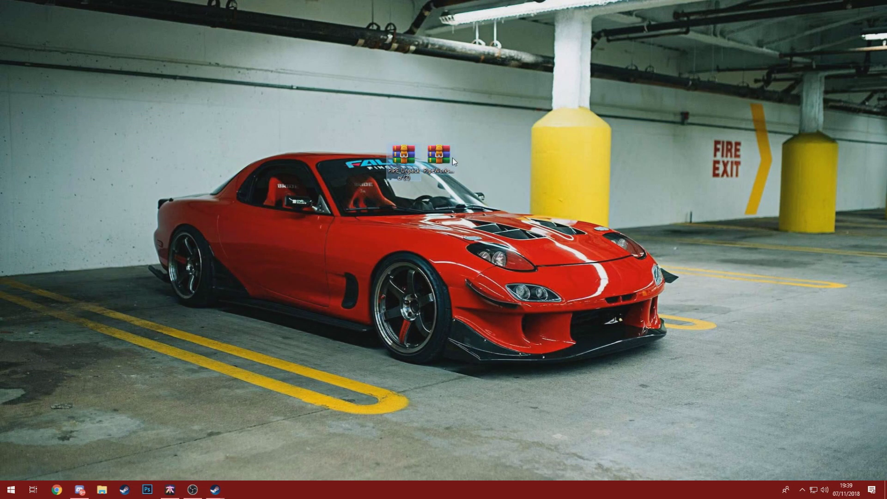
drag(438, 159, 634, 157)
right_click(406, 165)
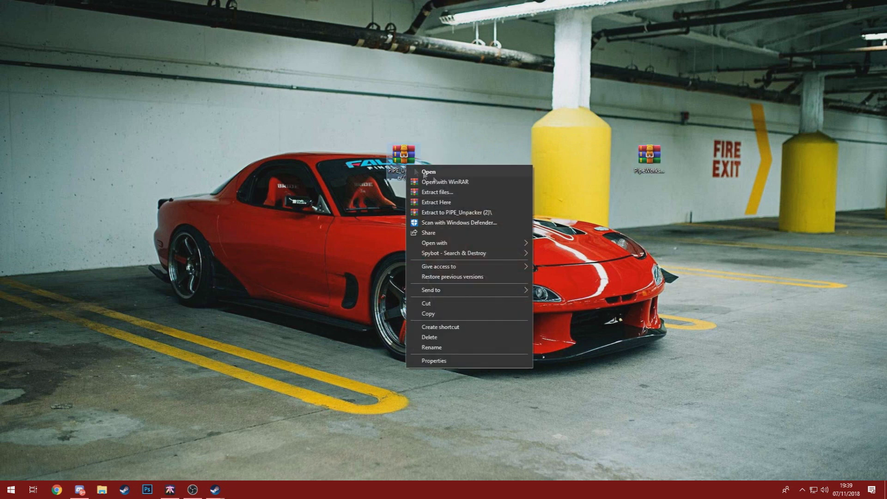
click(470, 213)
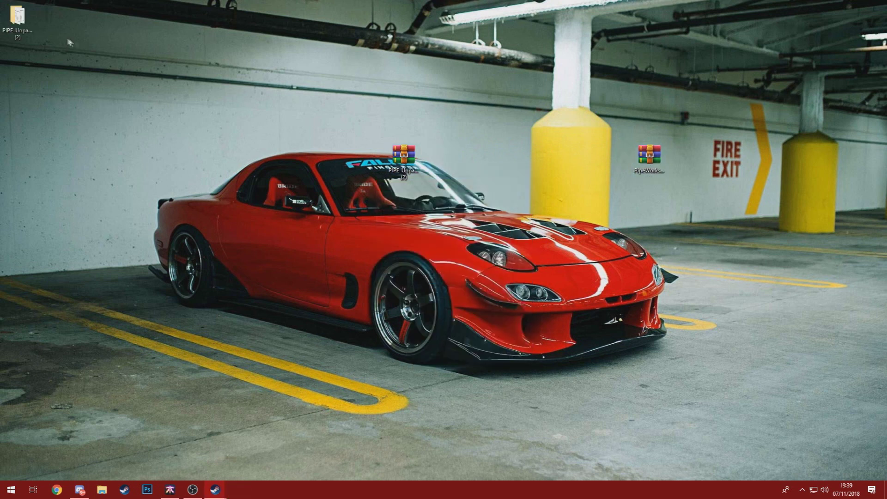
mouse_move(17, 21)
mouse_down()
mouse_move(460, 179)
mouse_move(395, 155)
mouse_move(400, 128)
mouse_move(289, 112)
mouse_up()
Step: Open PIPE's install folder via its Steam library Properties > Local Files > Browse
click(215, 489)
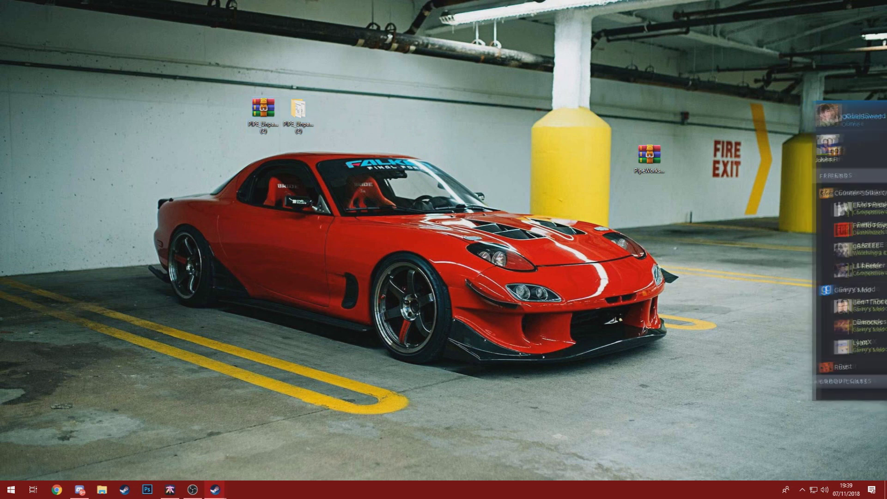
mouse_move(882, 93)
mouse_down()
mouse_move(746, 131)
mouse_move(736, 106)
mouse_up()
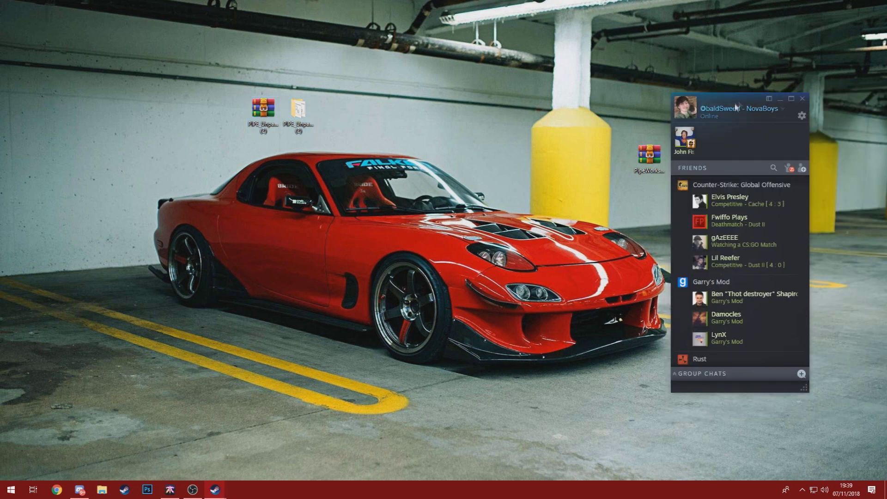
click(696, 109)
mouse_move(232, 43)
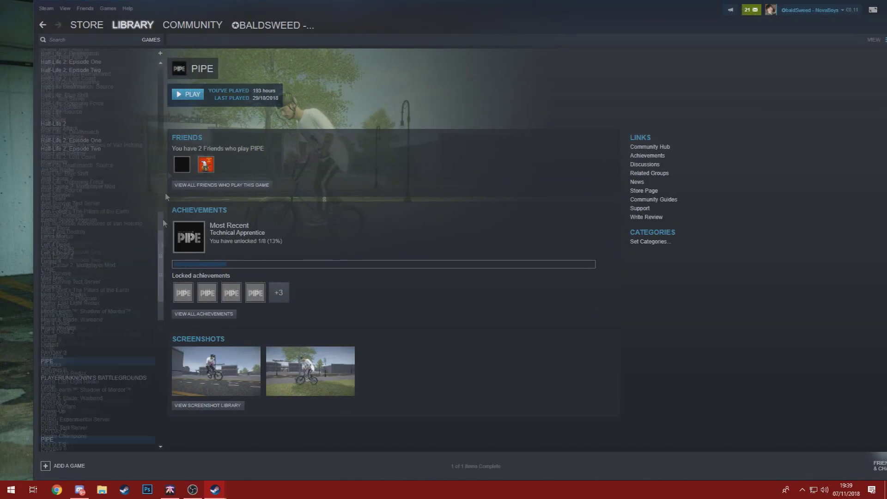
scroll(93, 277, down, 5)
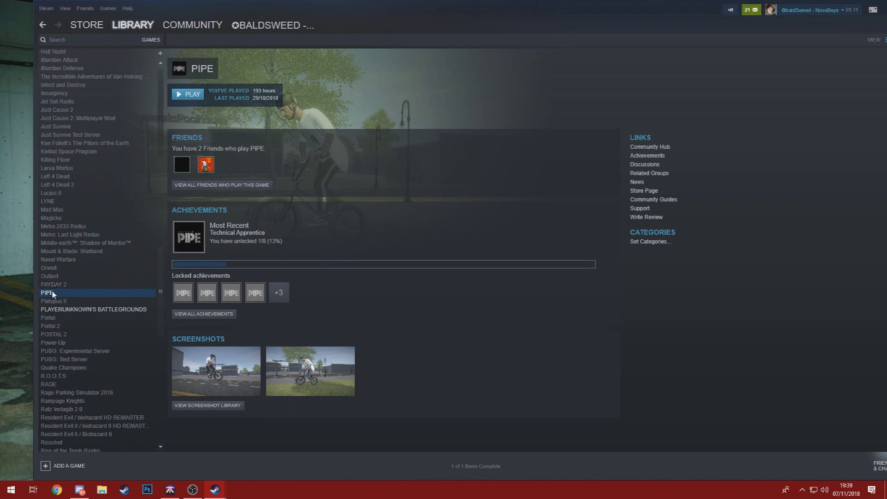
right_click(53, 294)
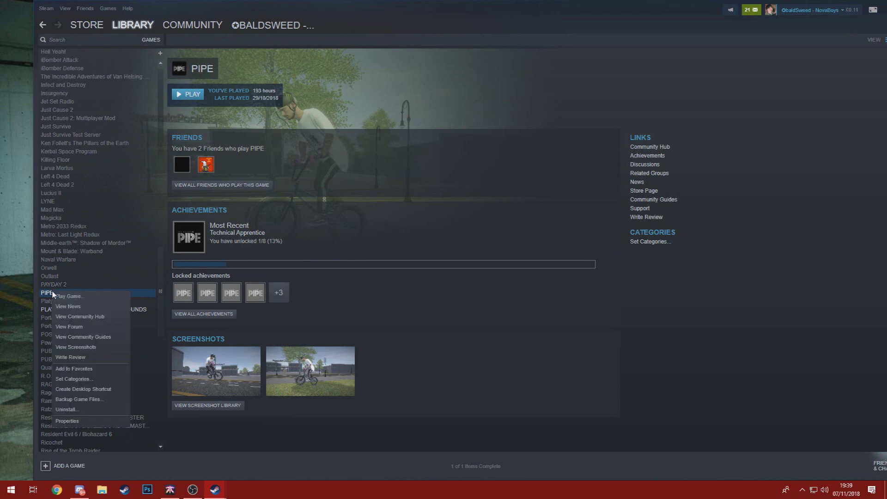
click(89, 421)
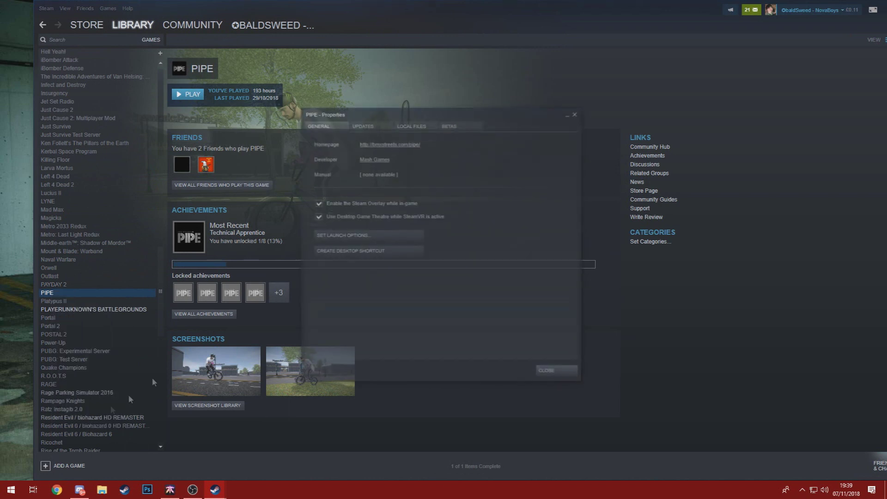
click(419, 125)
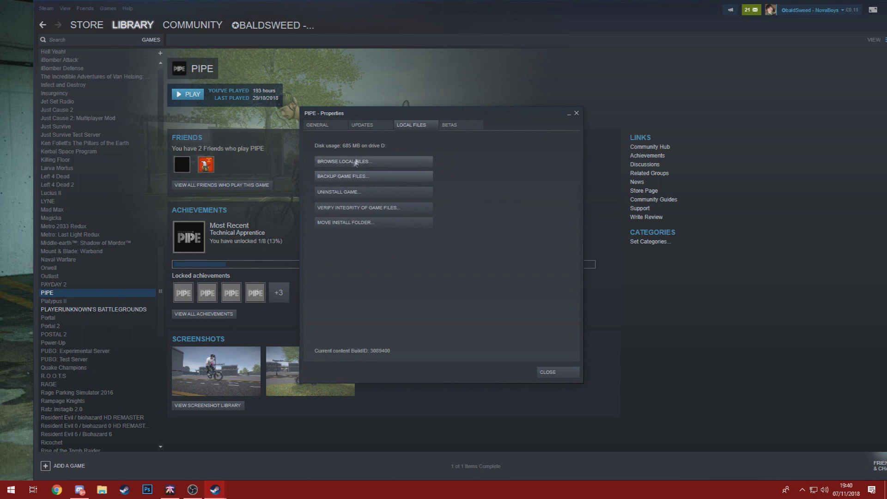
click(342, 165)
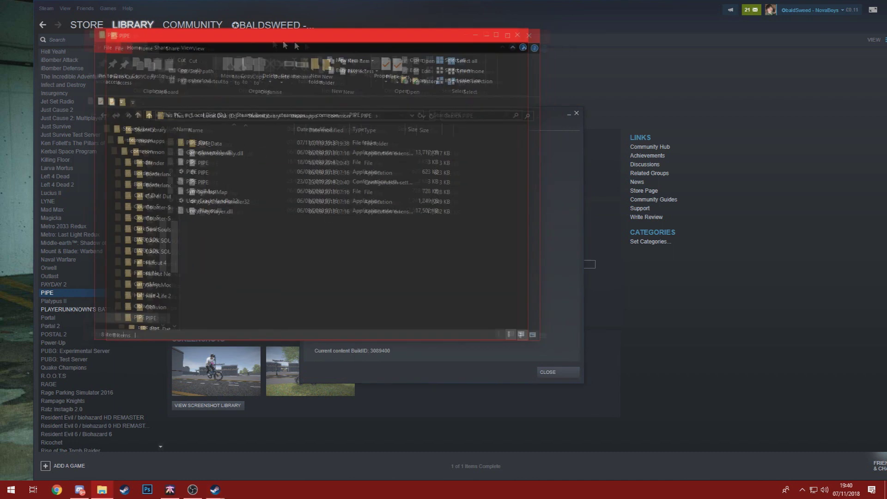
Step: Close the Steam windows and set the PIPE and PIPE_Unpacker (2) folders side by side
click(576, 113)
click(576, 113)
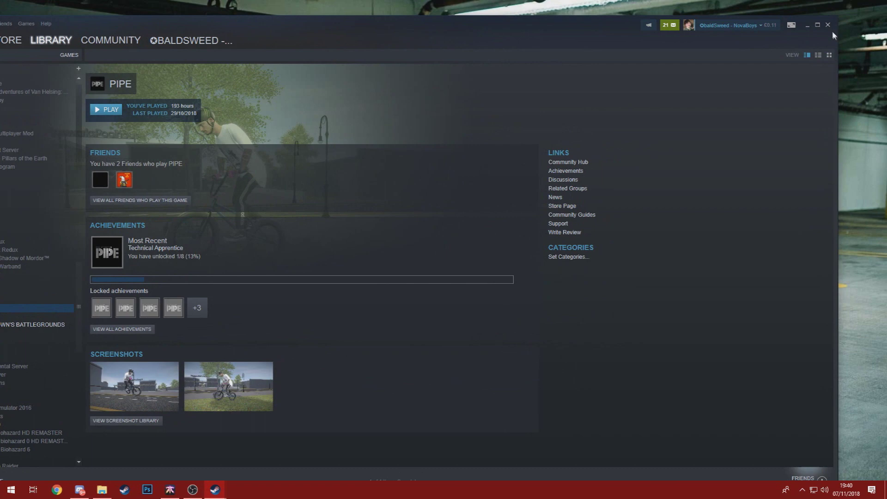
click(833, 31)
mouse_move(340, 38)
mouse_down()
mouse_move(549, 65)
mouse_move(614, 53)
mouse_up()
double_click(298, 111)
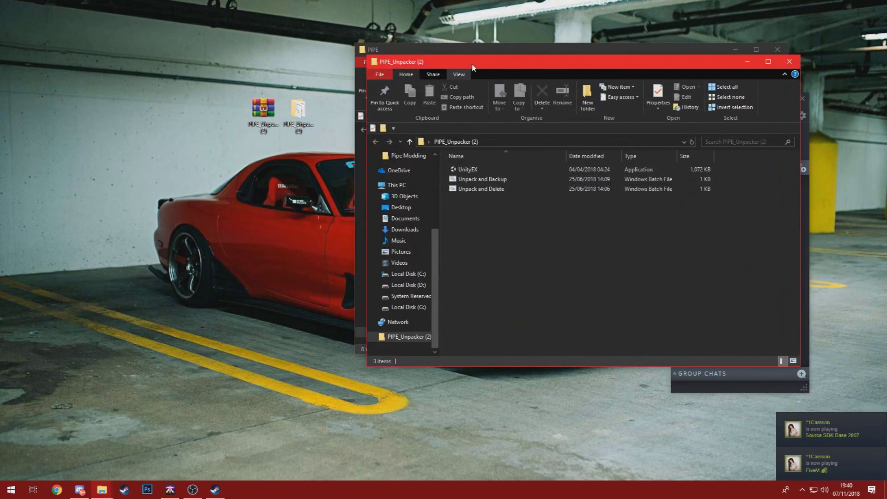
mouse_move(460, 54)
mouse_down()
mouse_move(485, 204)
mouse_move(195, 113)
mouse_move(170, 98)
mouse_up()
mouse_move(397, 98)
mouse_down()
mouse_move(291, 111)
mouse_move(279, 83)
mouse_move(264, 80)
mouse_up()
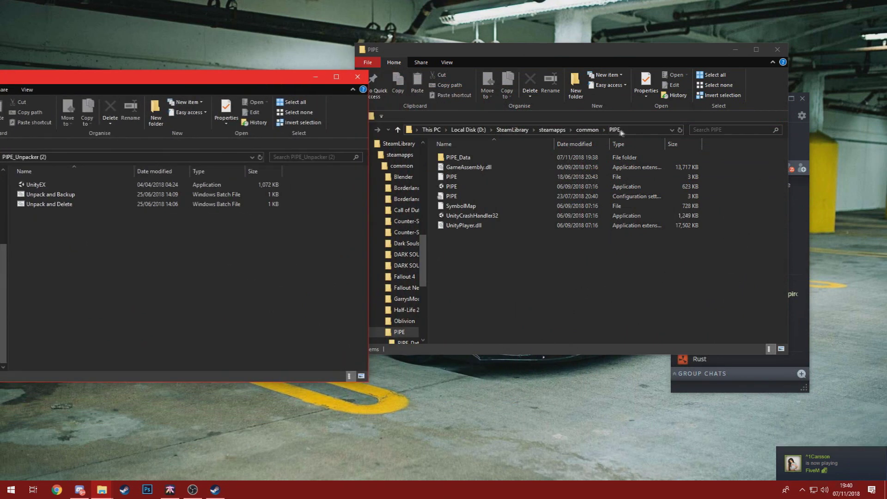
Step: Copy UnityEX and both Unpack batch files into the PIPE folder, then close the unpacker folder
mouse_move(536, 277)
mouse_down()
mouse_move(494, 156)
mouse_move(531, 273)
mouse_up()
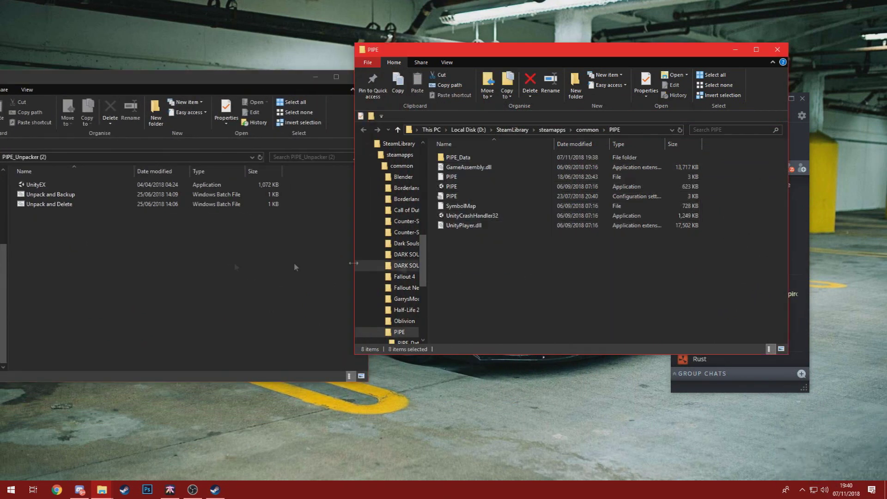
mouse_move(116, 245)
mouse_down()
mouse_move(54, 188)
mouse_move(475, 231)
mouse_move(538, 273)
mouse_up()
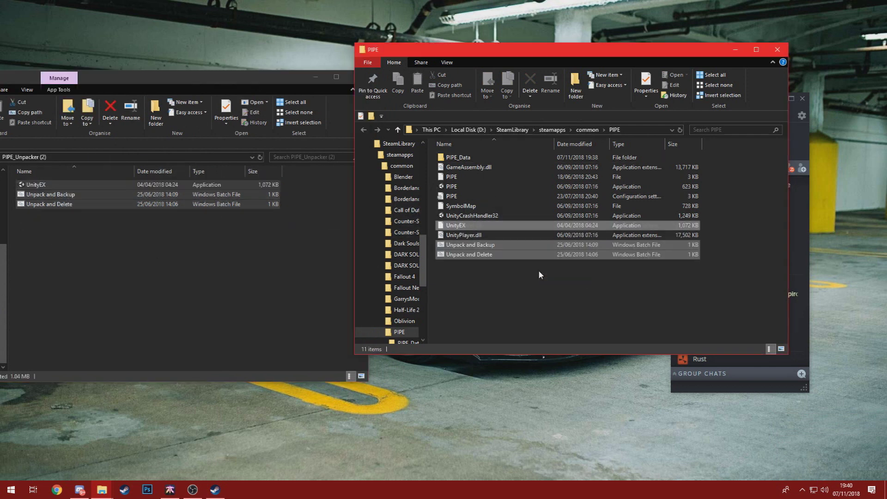
click(337, 77)
click(358, 77)
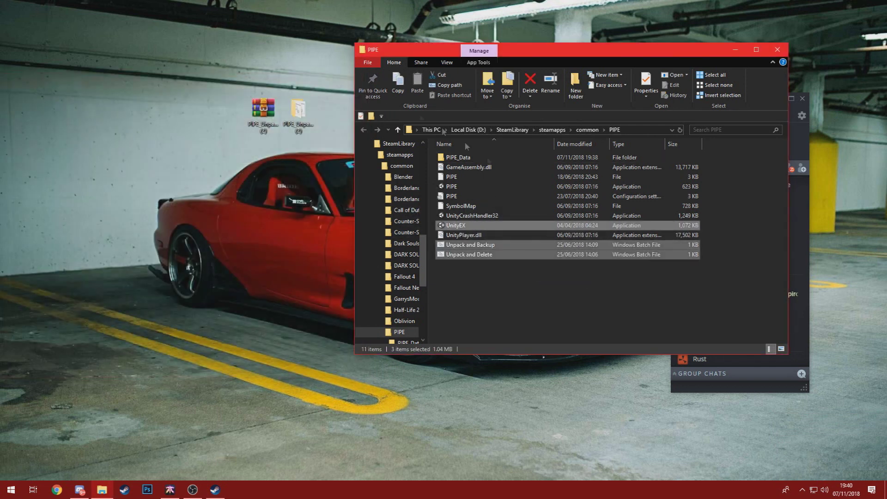
click(492, 159)
Step: Open PIPE_Data and check the size of data.unity3d
double_click(492, 158)
click(465, 227)
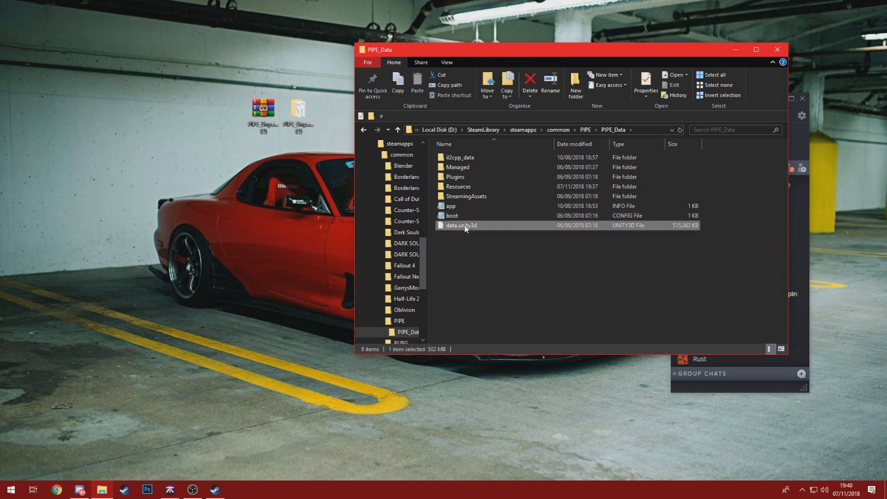
mouse_move(583, 239)
mouse_down()
mouse_move(526, 332)
mouse_move(619, 267)
mouse_move(464, 309)
mouse_move(489, 312)
mouse_move(462, 234)
mouse_up()
mouse_move(716, 226)
mouse_down()
mouse_move(638, 342)
mouse_move(444, 344)
mouse_up()
click(469, 272)
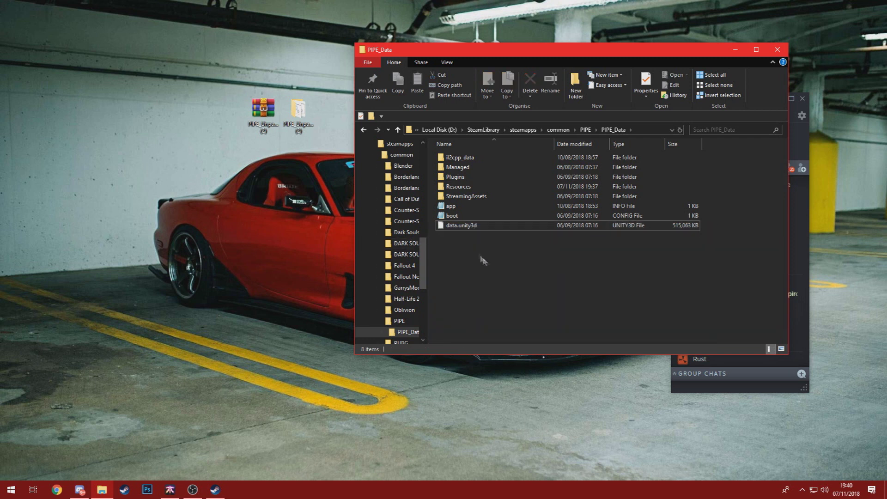
click(468, 226)
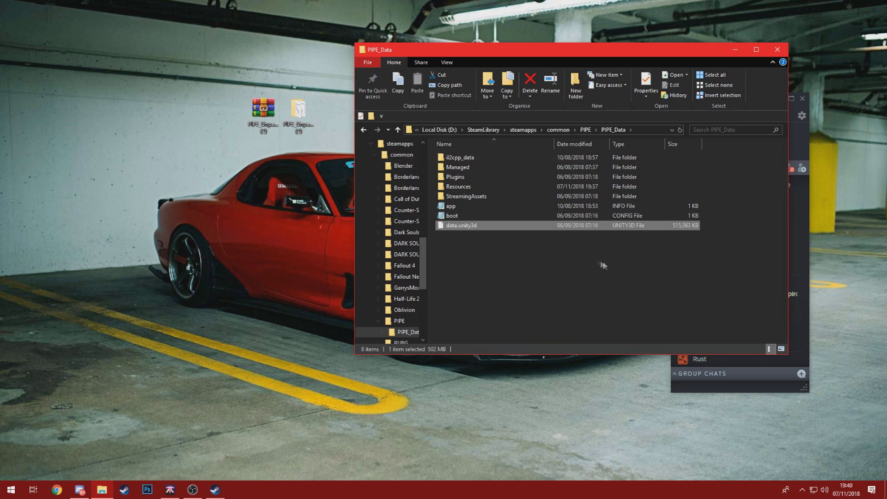
Step: Return to the PIPE folder and select the Unpack and Backup script
click(362, 131)
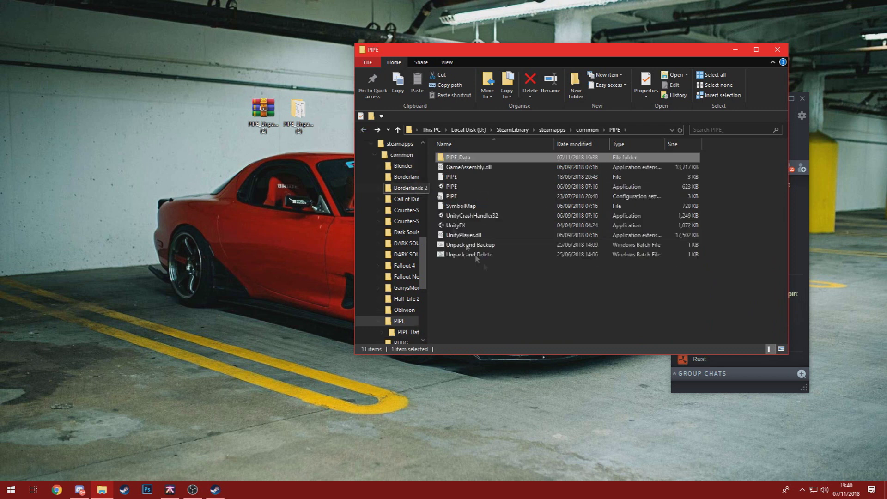
mouse_move(485, 265)
mouse_down()
mouse_move(464, 240)
mouse_move(455, 251)
mouse_move(466, 299)
mouse_up()
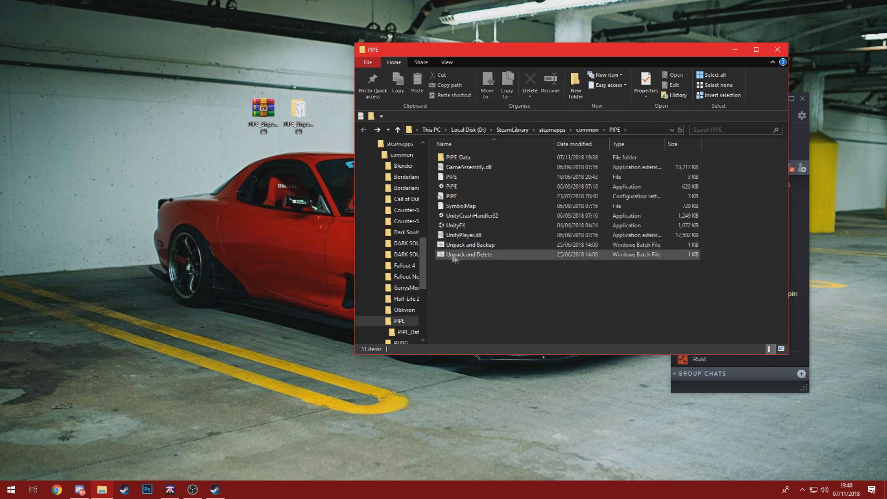
click(485, 255)
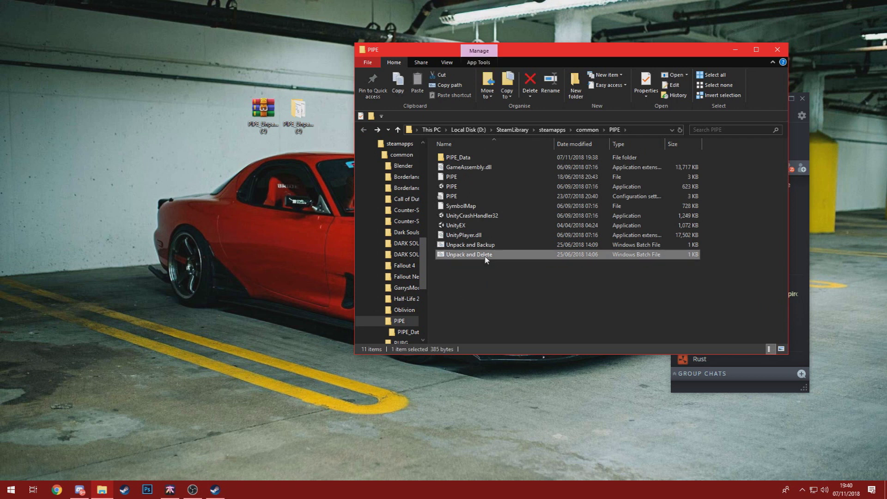
click(464, 248)
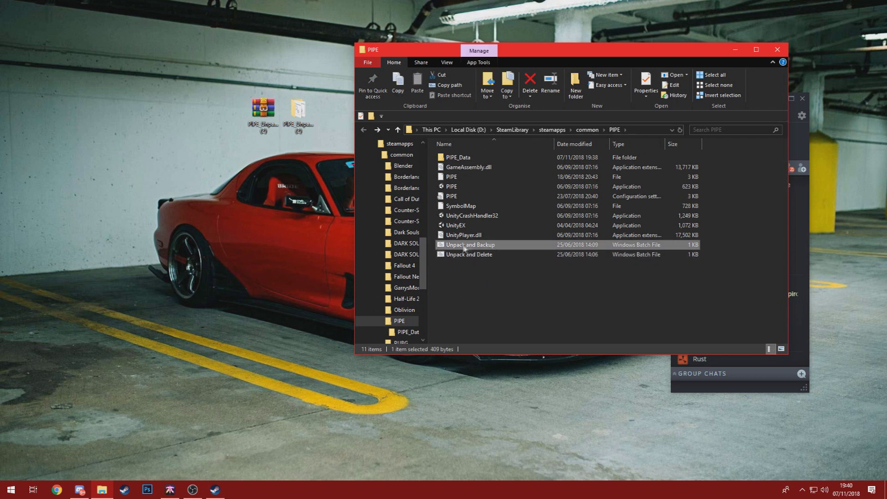
Step: Run Unpack and Backup.bat and let the command window export the game bundle
click(507, 245)
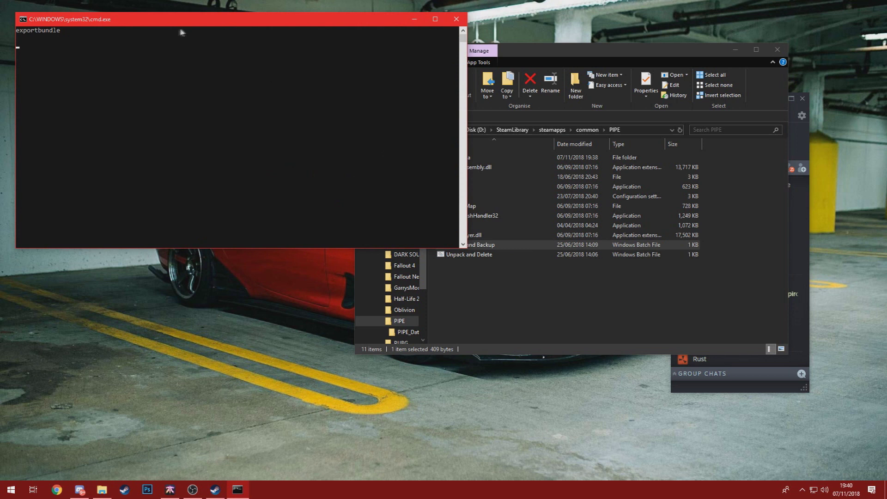
mouse_move(155, 28)
mouse_down()
mouse_move(175, 64)
mouse_move(160, 86)
mouse_up()
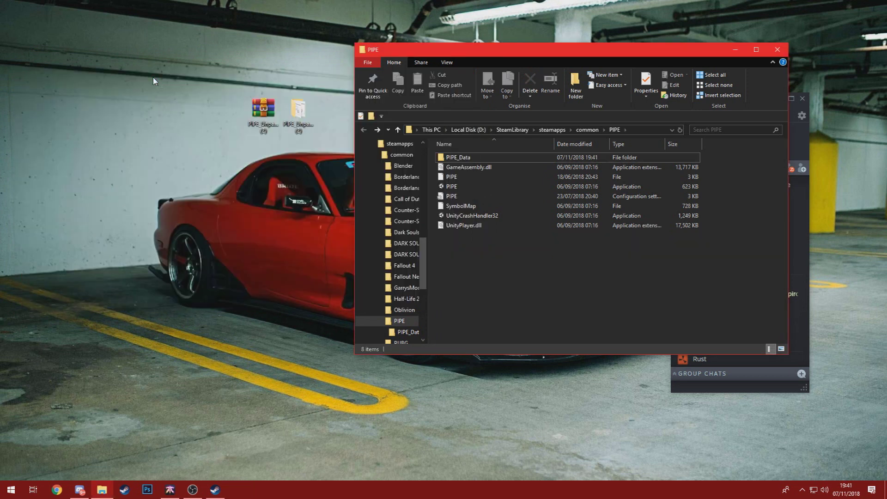
Step: Review PIPE_Data's 25 items: data.unity3d - backup plus unpacked level and sharedassets files
double_click(471, 158)
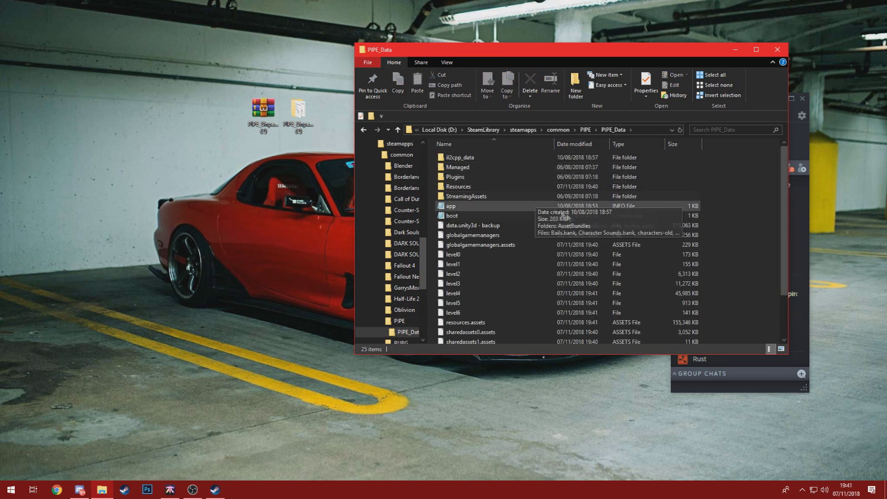
click(484, 228)
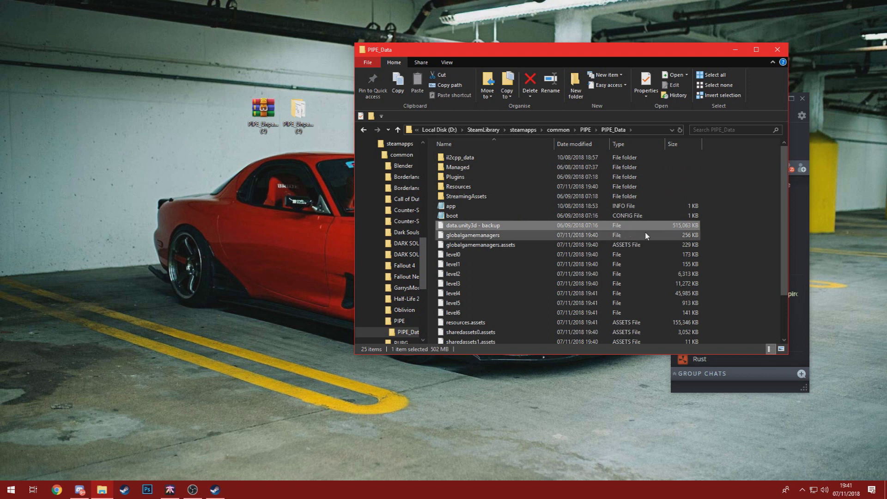
scroll(603, 239, down, 2)
mouse_move(719, 178)
mouse_down()
mouse_move(649, 342)
mouse_move(572, 321)
mouse_up()
click(748, 224)
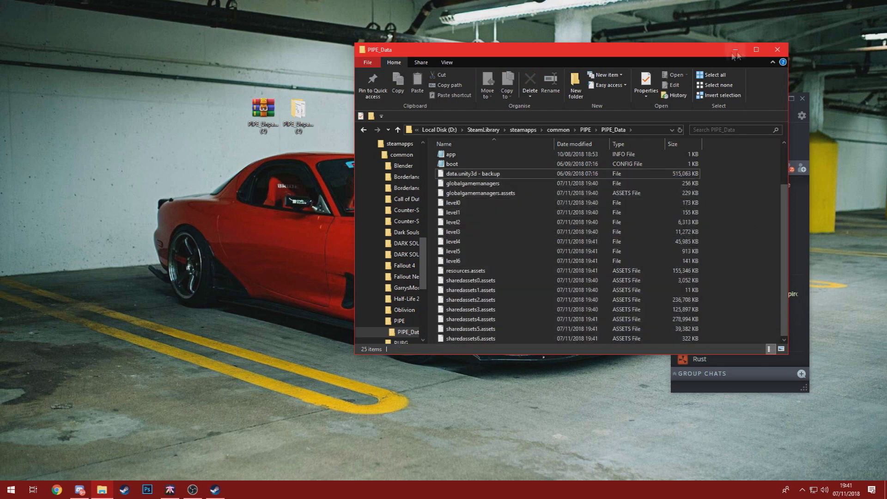
mouse_move(693, 51)
mouse_down()
mouse_move(659, 139)
mouse_move(664, 159)
mouse_move(567, 182)
mouse_up()
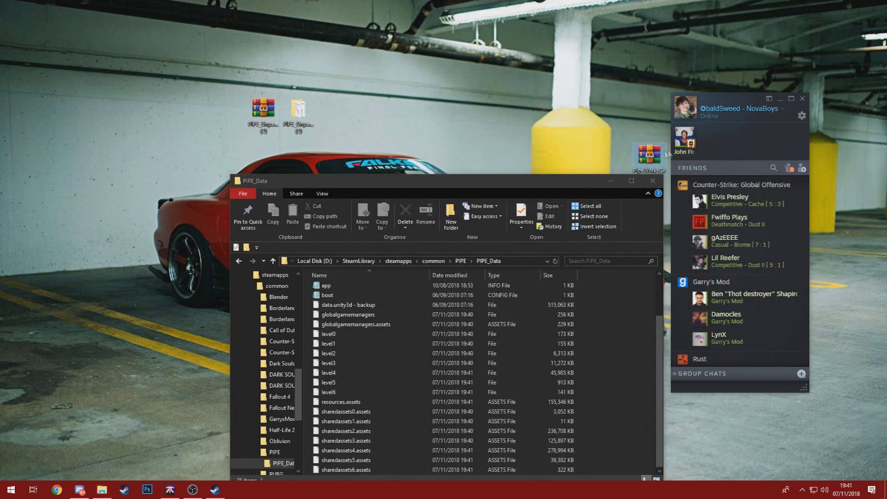
click(782, 99)
Step: Extract PipeWorksCityV3.rar here onto the desktop
drag(659, 158, 660, 83)
right_click(656, 82)
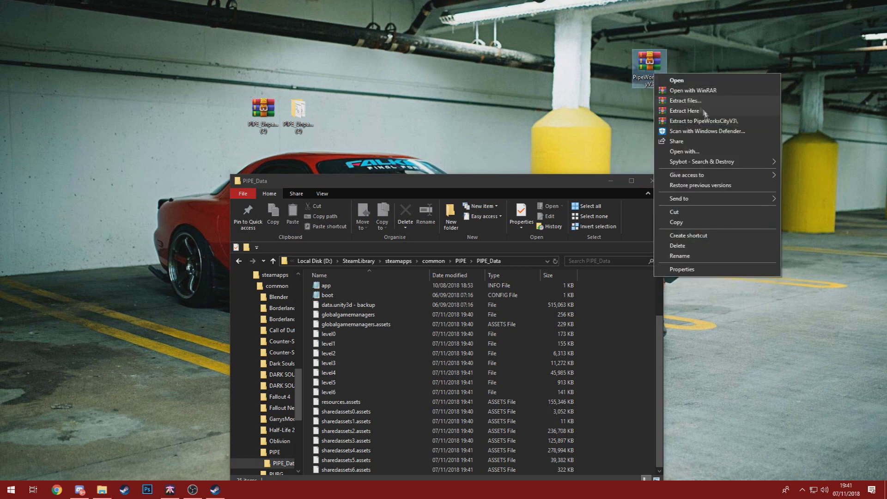
click(693, 121)
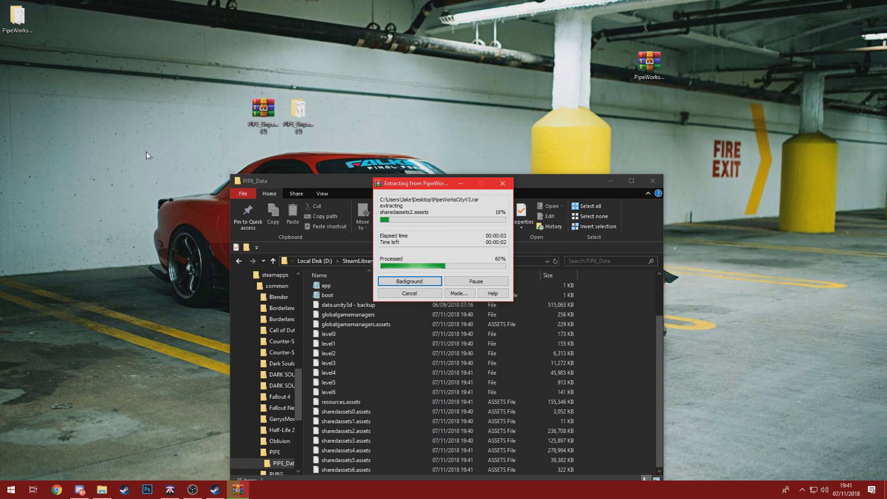
drag(391, 187, 351, 60)
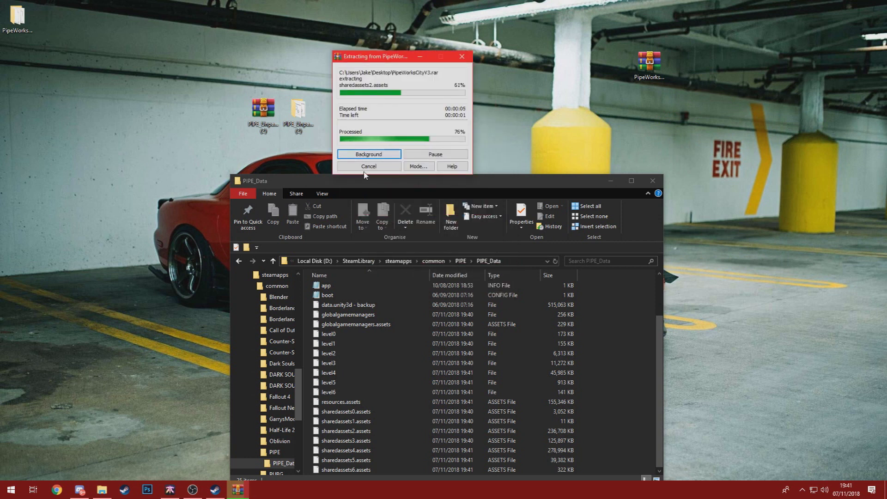
Step: Open the new PipeWorksCityV3 folder and select its seven level and sharedassets files
click(655, 76)
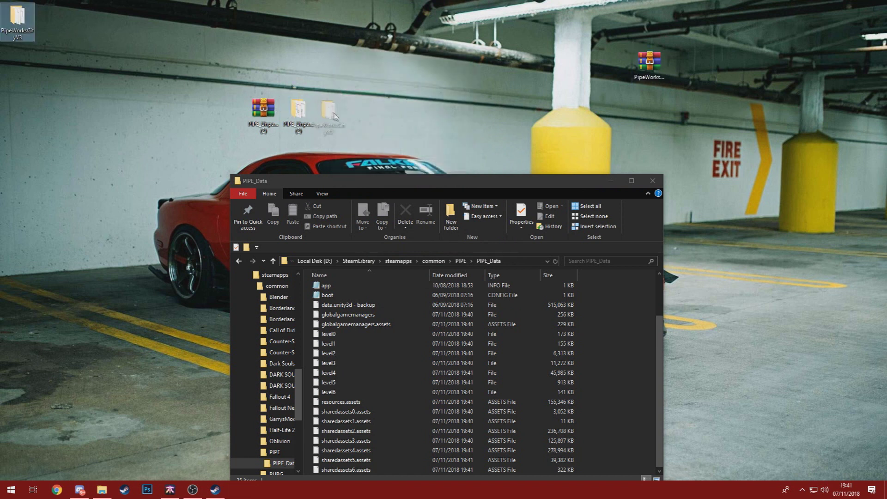
drag(336, 116, 338, 114)
double_click(337, 114)
drag(363, 198, 394, 109)
Step: Arrange the PIPE_Data window on the left and the PipeWorksCityV3 window on the right
click(456, 192)
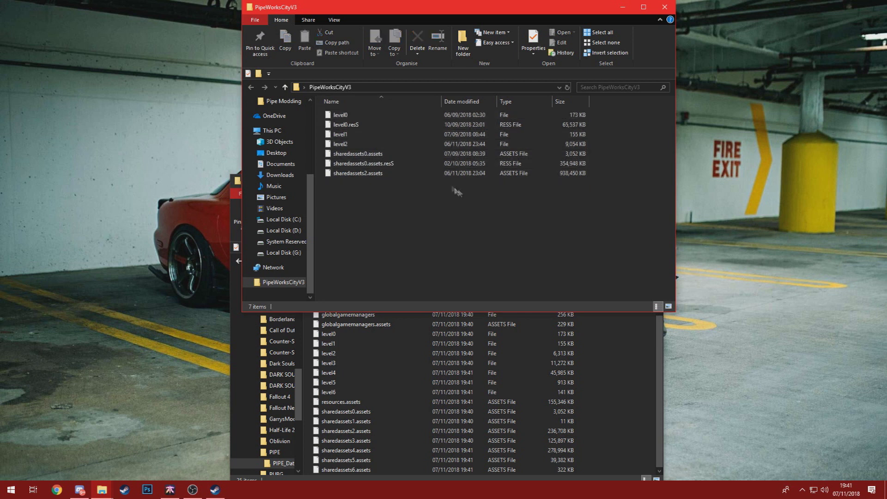
click(462, 377)
drag(455, 184, 246, 99)
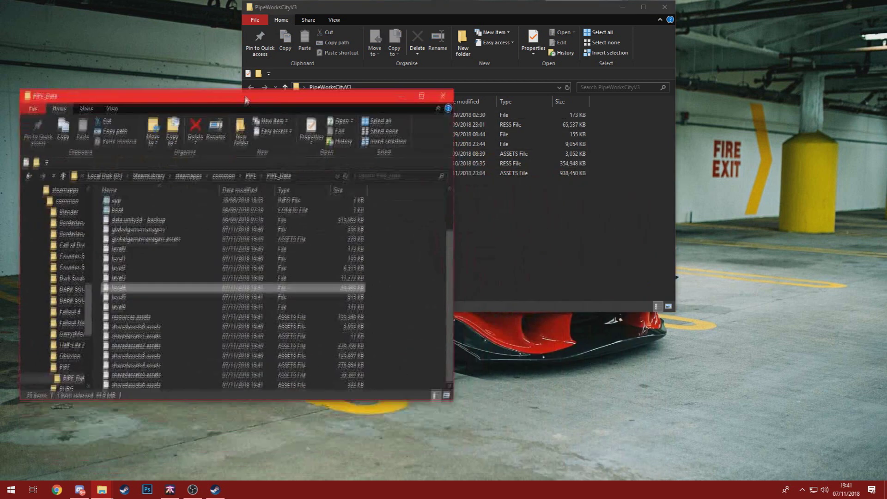
mouse_move(503, 10)
mouse_down()
mouse_move(647, 37)
mouse_move(685, 81)
mouse_up()
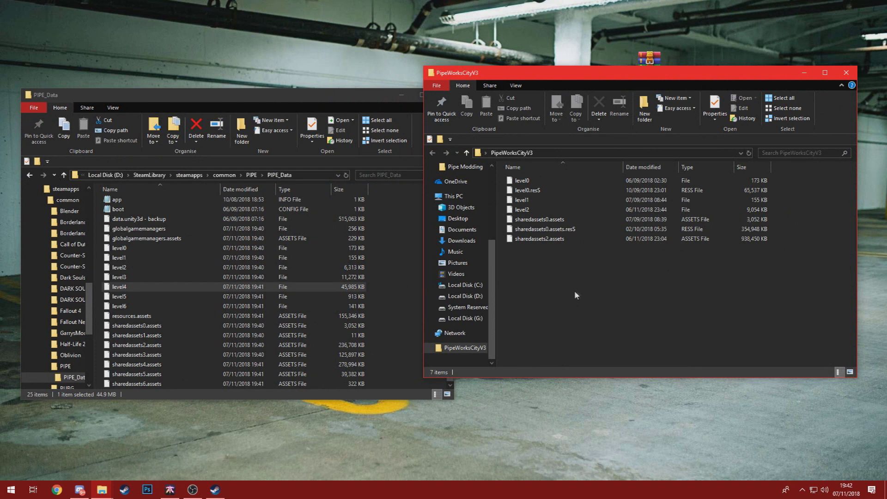
Step: Copy the seven map files into PIPE_Data, replacing the existing ones, and close PIPE_Data
drag(574, 289, 565, 179)
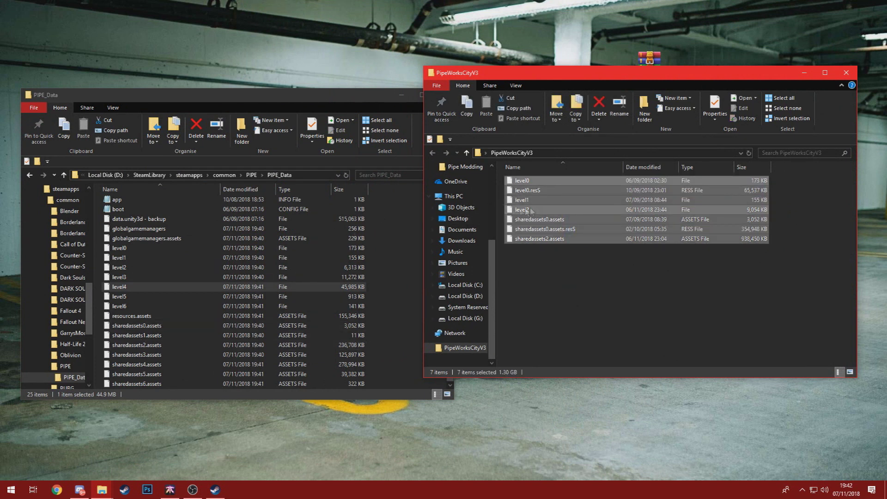
drag(530, 211, 386, 328)
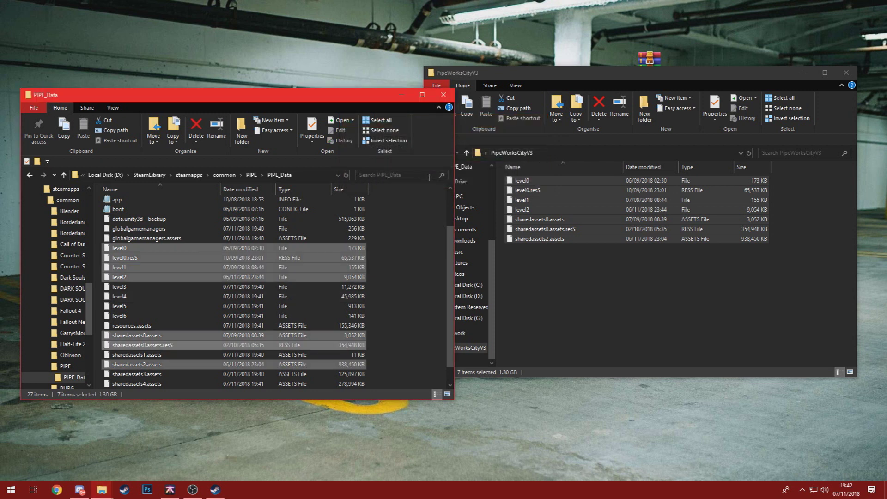
click(444, 96)
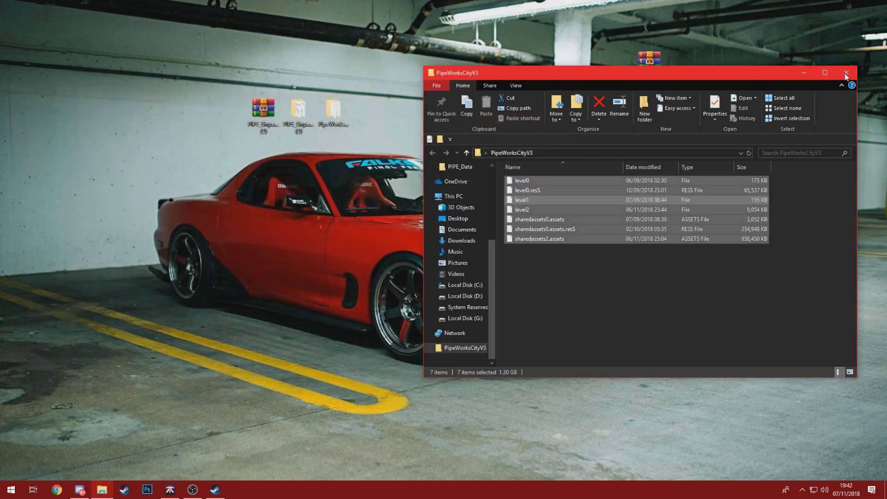
Step: Close the PipeWorksCityV3 folder and start PIPE from its title screen
click(846, 74)
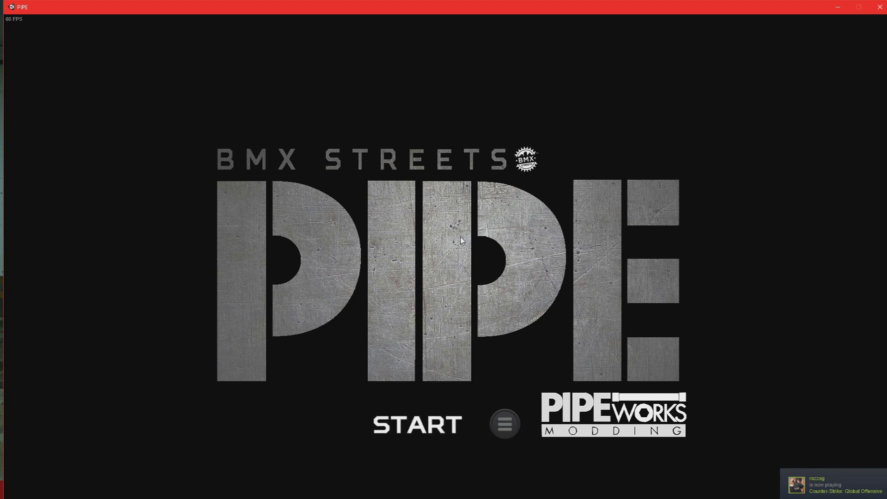
key(Return)
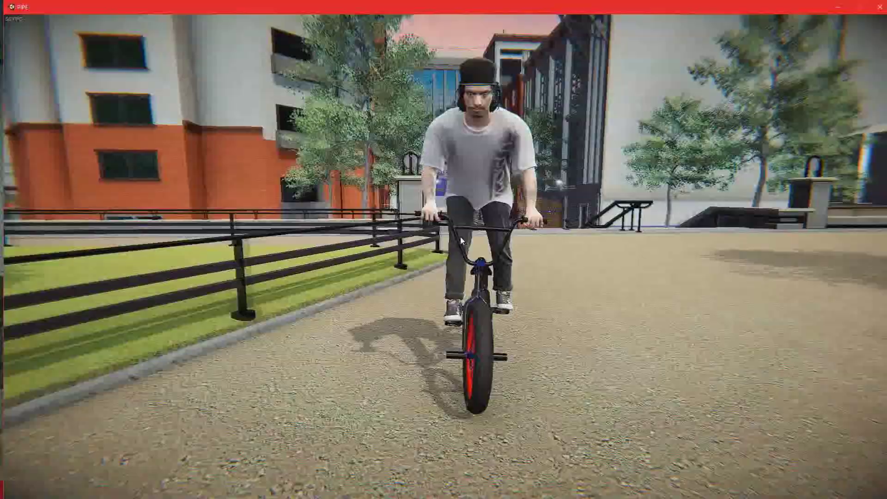
Step: Turn the Bloom graphics setting OFF from the pause menu's options
key(Escape)
key(Return)
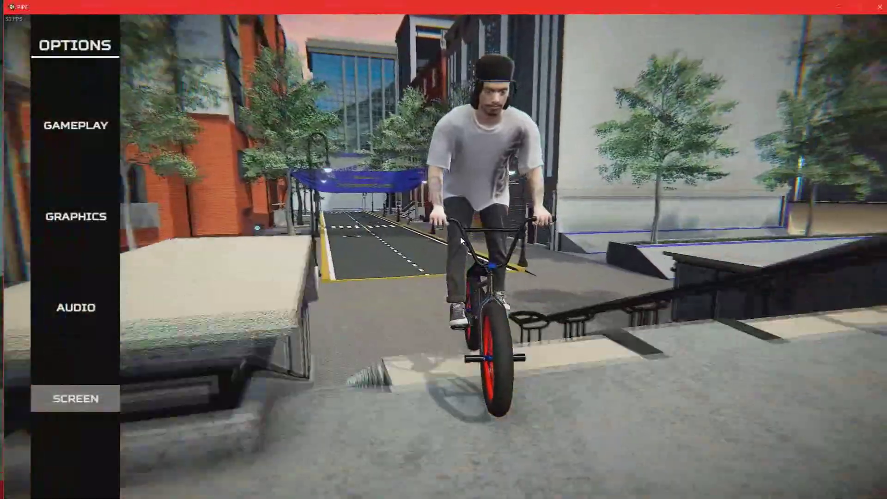
key(Down)
key(Return)
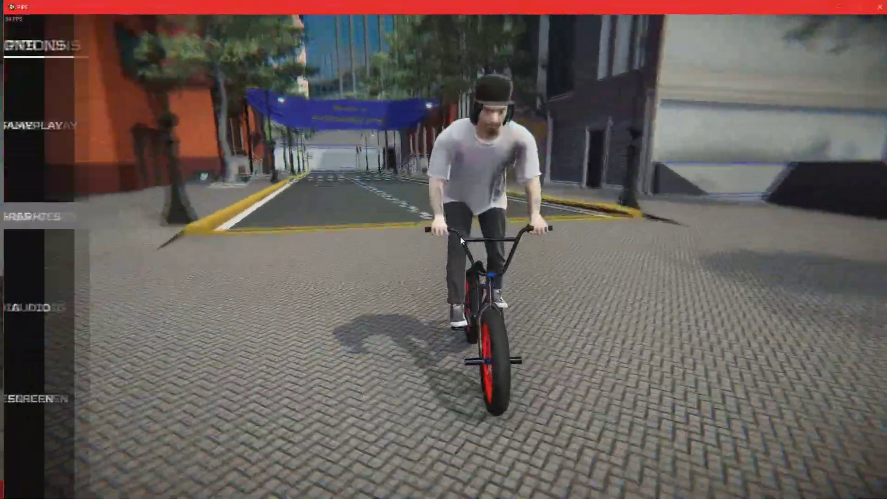
key(Up)
key(Return)
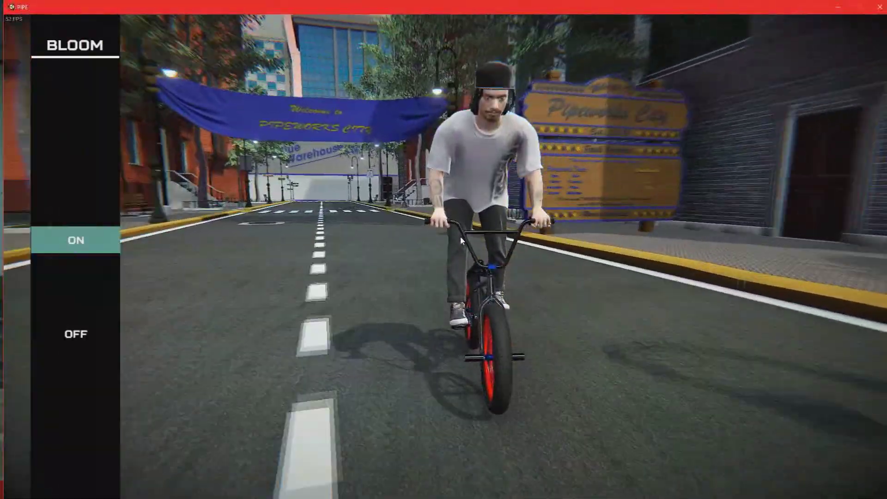
key(Down)
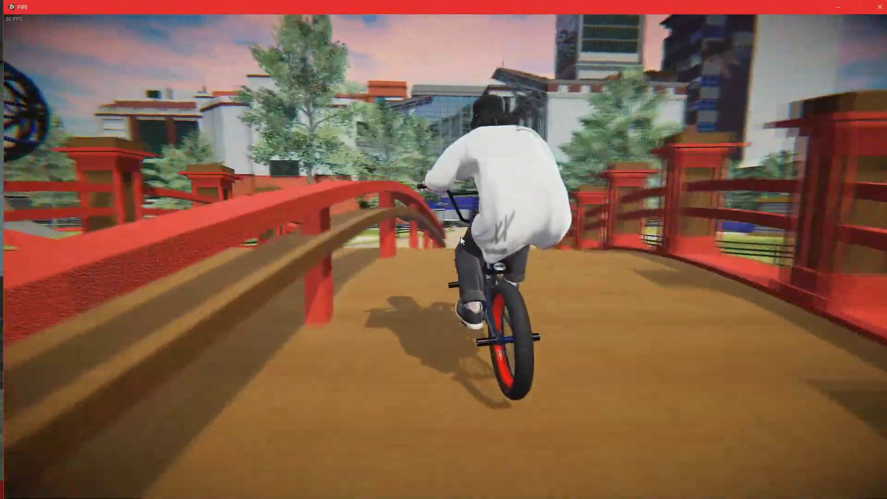